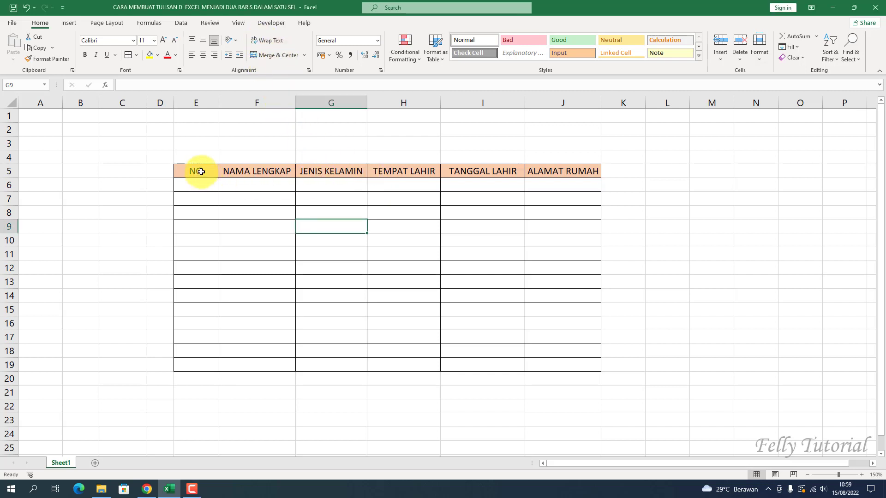
# Turn on Wrap Text for the header cells E5:J5
pyautogui.moveTo(201, 172); pyautogui.dragTo(554, 172)
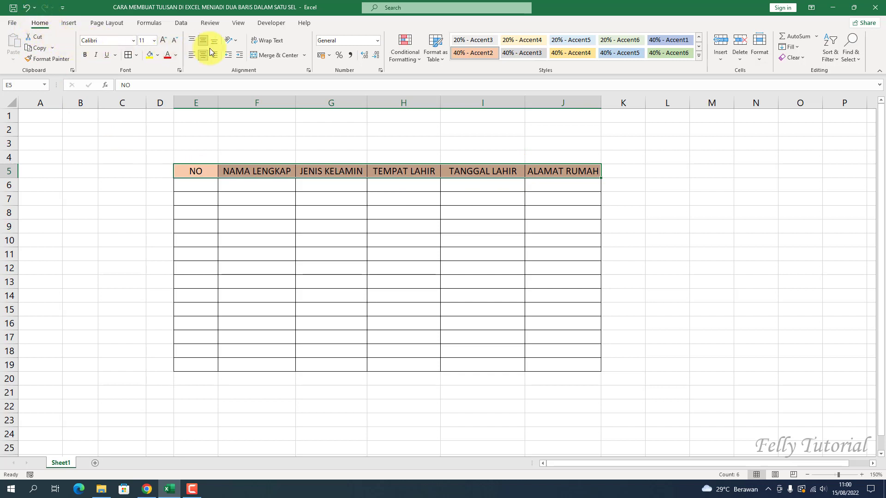
pyautogui.click(267, 43)
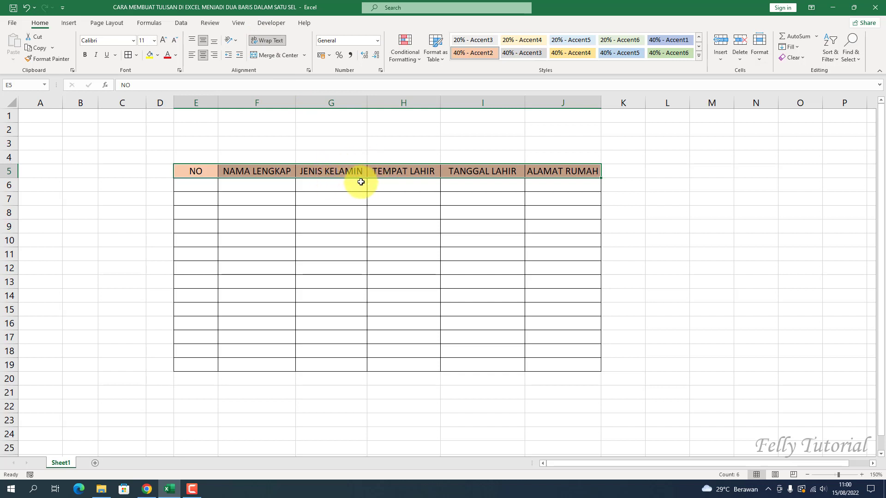
pyautogui.click(368, 184)
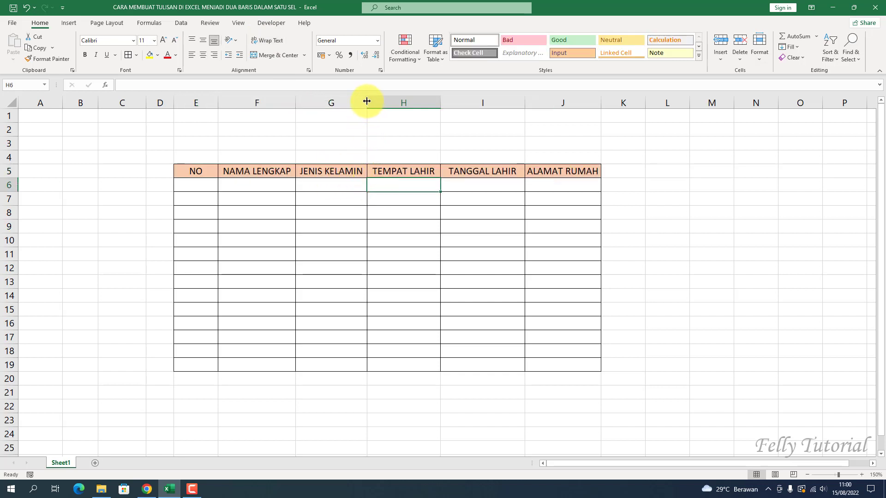
# Narrow columns F–J to fit one header word each and make row 5 tall enough for two lines
pyautogui.moveTo(367, 101); pyautogui.dragTo(355, 101)
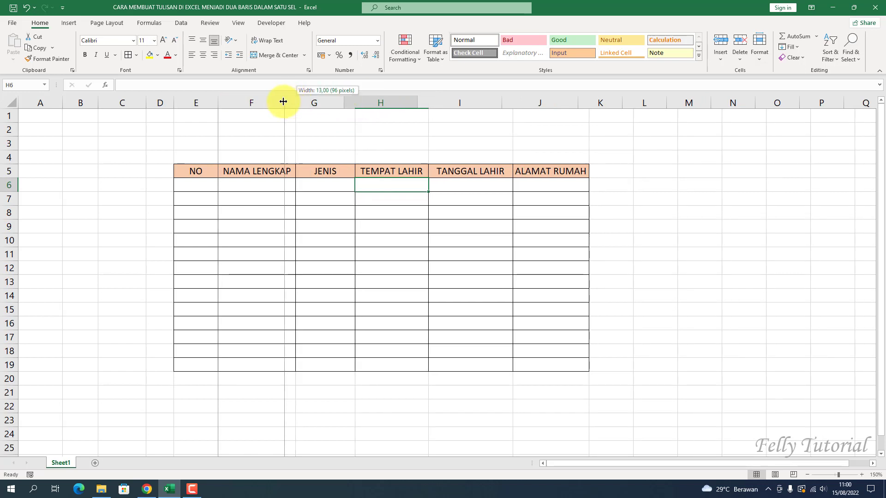
pyautogui.moveTo(291, 98); pyautogui.dragTo(281, 99)
pyautogui.moveTo(413, 102); pyautogui.dragTo(405, 101)
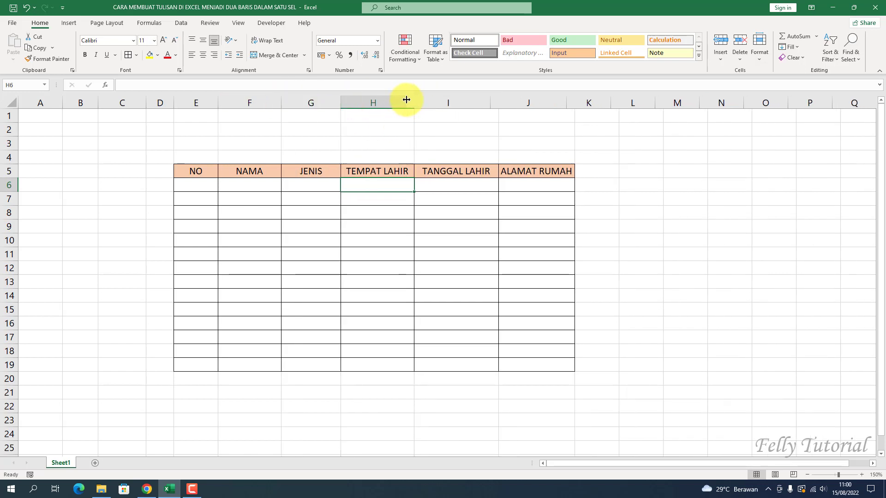
pyautogui.moveTo(490, 102); pyautogui.dragTo(469, 100)
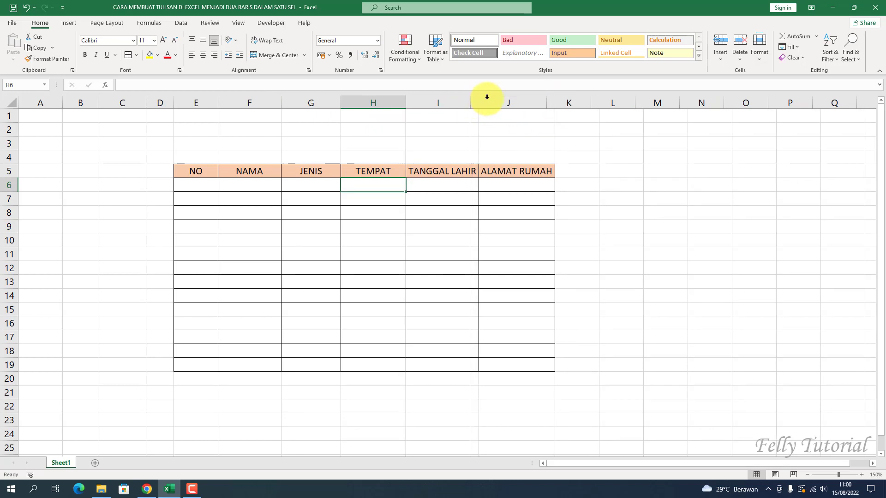
pyautogui.moveTo(546, 104); pyautogui.dragTo(533, 102)
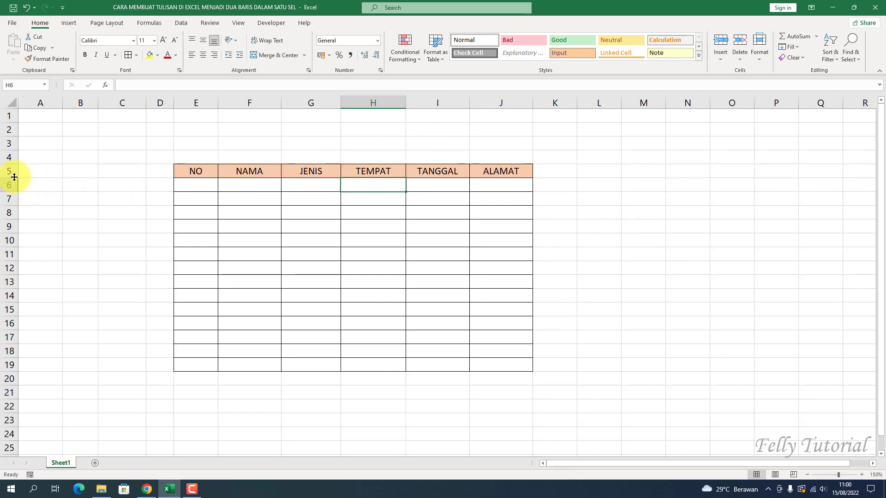
pyautogui.moveTo(9, 178); pyautogui.dragTo(8, 190)
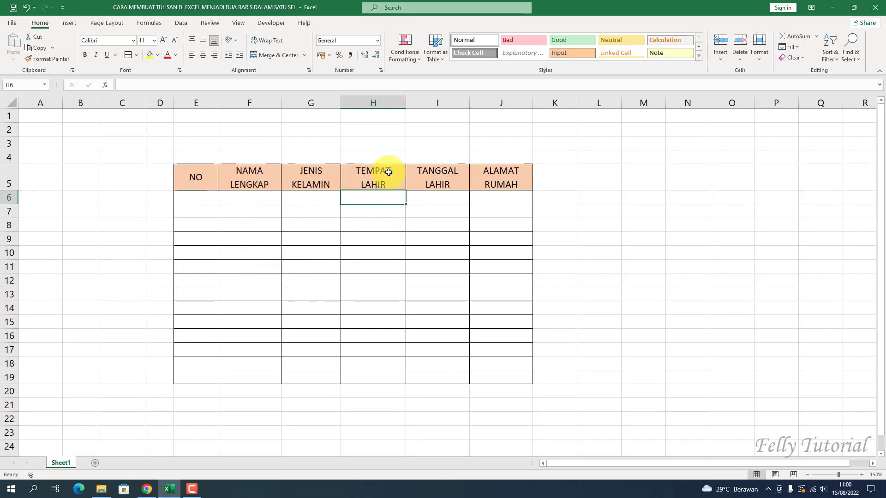
pyautogui.click(415, 178)
pyautogui.click(488, 174)
pyautogui.click(369, 173)
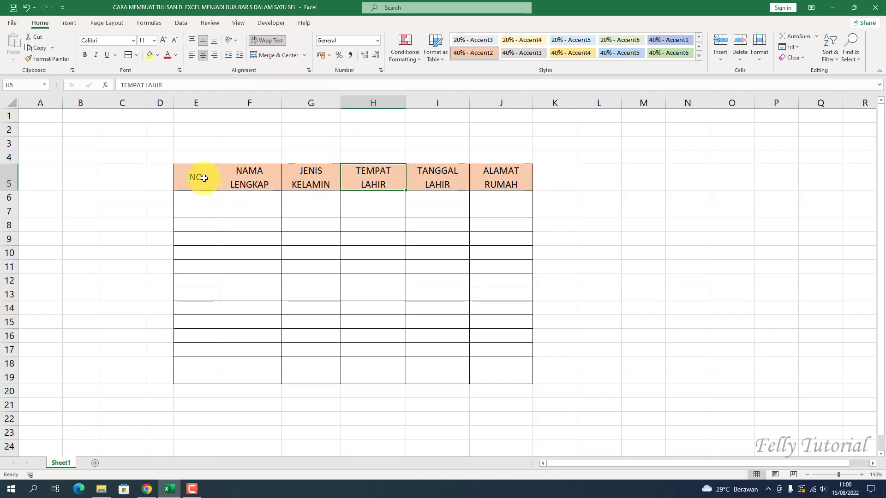
pyautogui.click(450, 177)
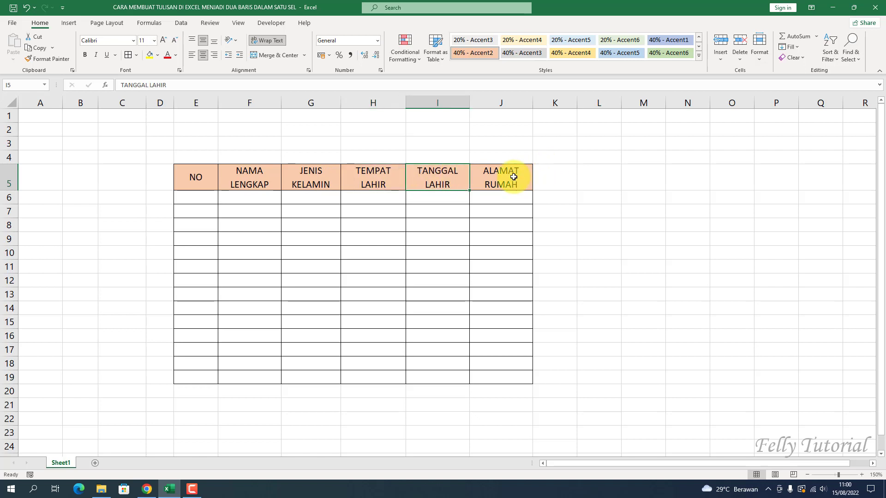
pyautogui.click(507, 178)
pyautogui.click(447, 184)
pyautogui.click(371, 183)
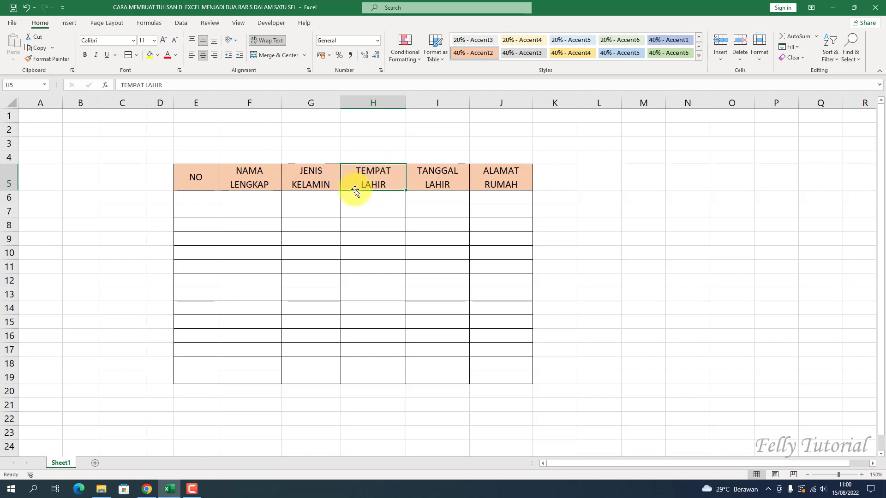
pyautogui.moveTo(341, 104); pyautogui.dragTo(363, 104)
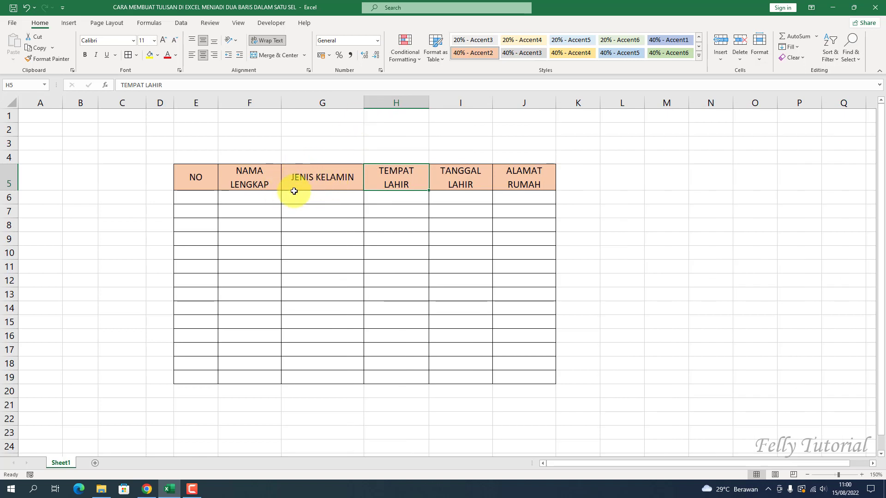
pyautogui.moveTo(362, 102); pyautogui.dragTo(334, 100)
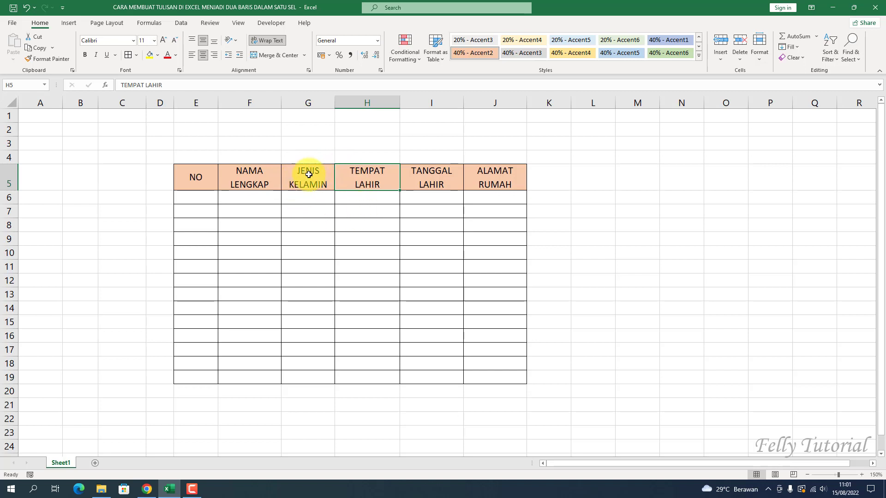
pyautogui.moveTo(337, 100); pyautogui.dragTo(377, 118)
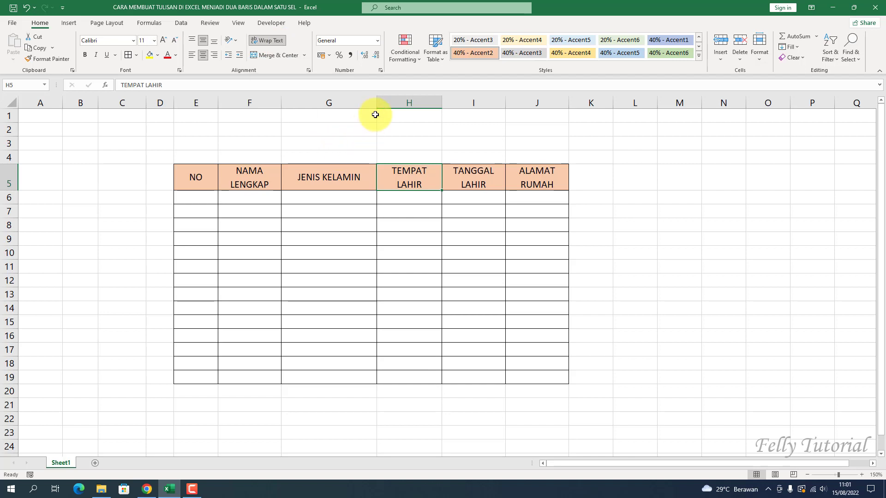
pyautogui.moveTo(376, 103); pyautogui.dragTo(337, 100)
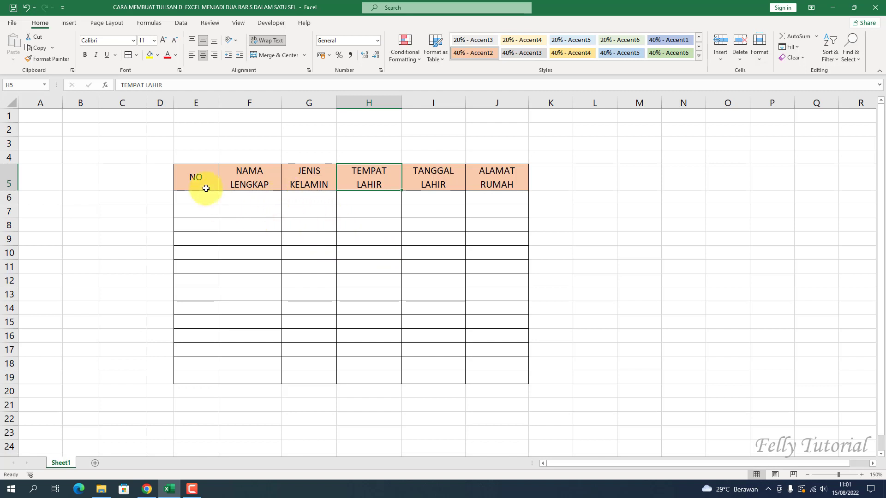
# Turn off wrapping on E5:J5 and widen columns F–J so each header fits on one line
pyautogui.moveTo(198, 178); pyautogui.dragTo(485, 171)
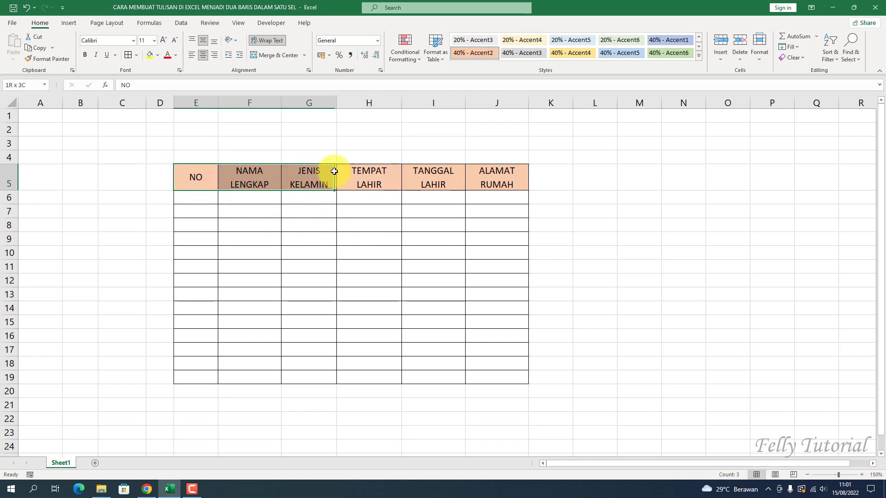
pyautogui.click(269, 40)
pyautogui.moveTo(336, 102); pyautogui.dragTo(357, 102)
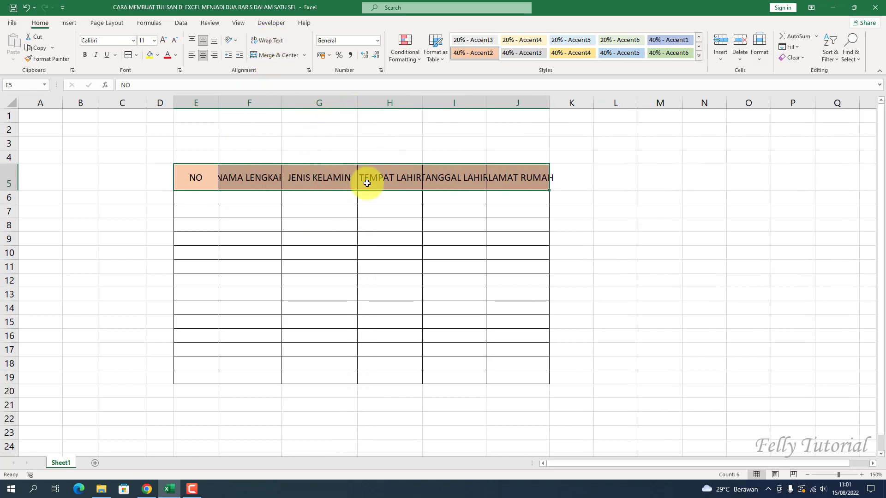
pyautogui.moveTo(422, 102); pyautogui.dragTo(438, 102)
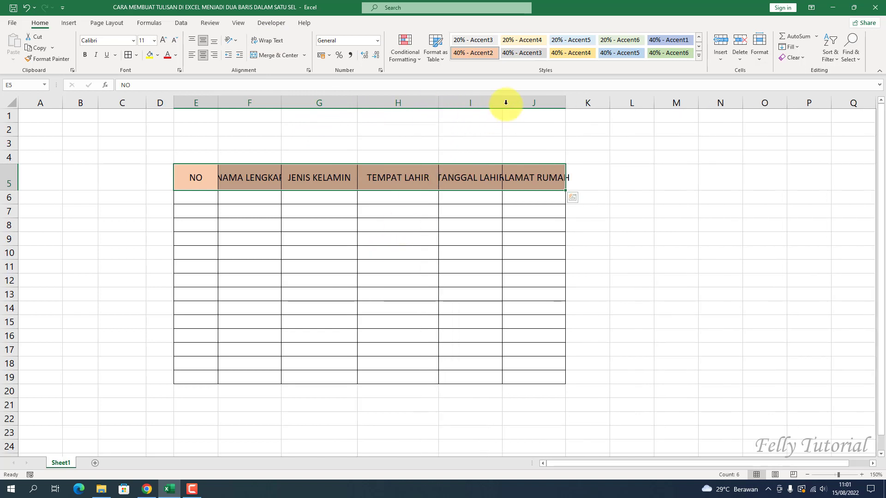
pyautogui.moveTo(503, 102); pyautogui.dragTo(519, 102)
pyautogui.moveTo(581, 103); pyautogui.dragTo(594, 102)
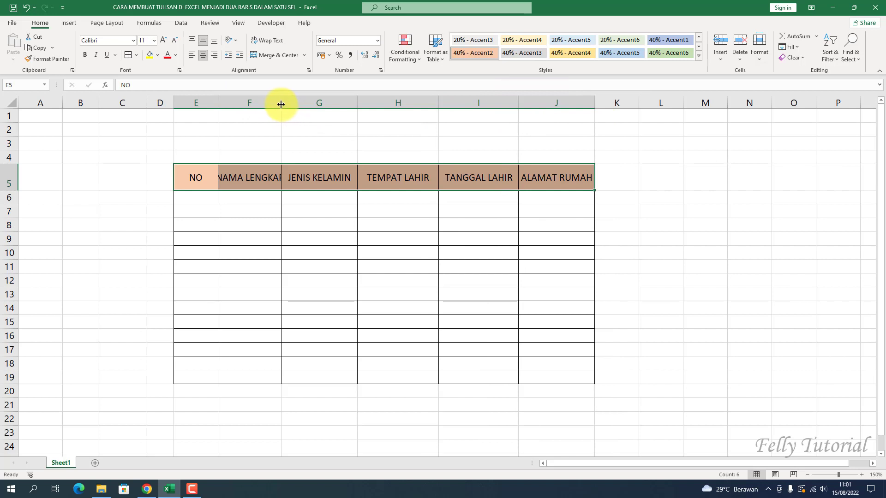
pyautogui.moveTo(281, 102); pyautogui.dragTo(295, 103)
pyautogui.click(349, 263)
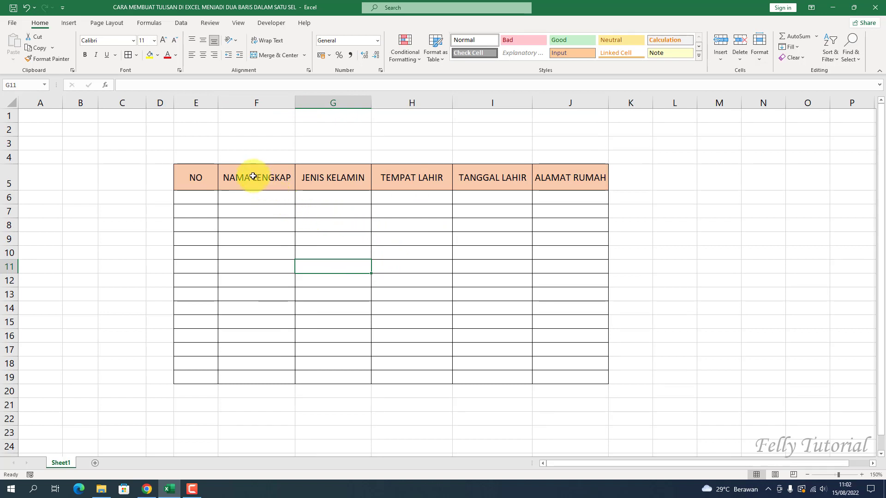
# Break NAMA LENGKAP (F5) and JENIS KELAMIN (G5) onto two lines with Alt+Enter
pyautogui.click(253, 177)
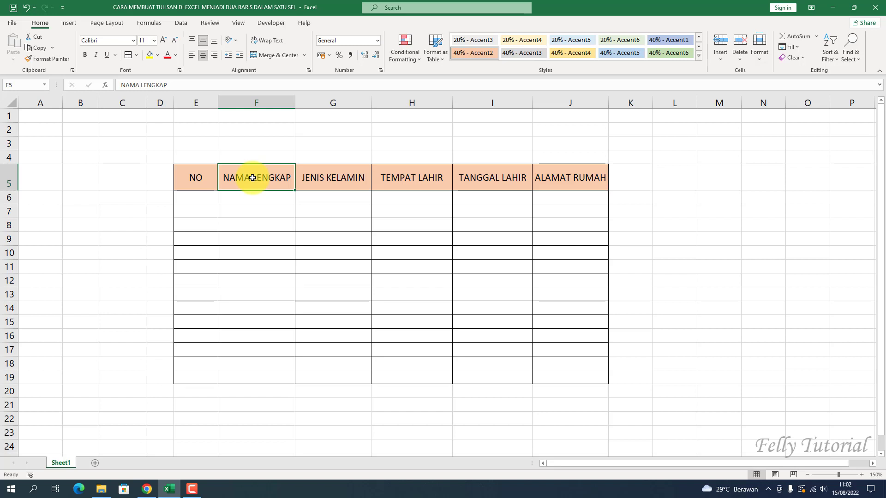
pyautogui.doubleClick(252, 178)
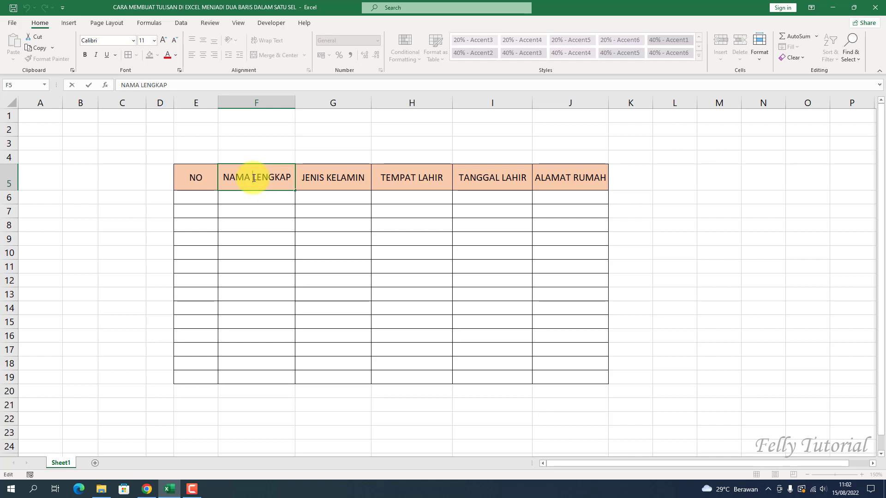
pyautogui.hotkey('alt', 'Return')
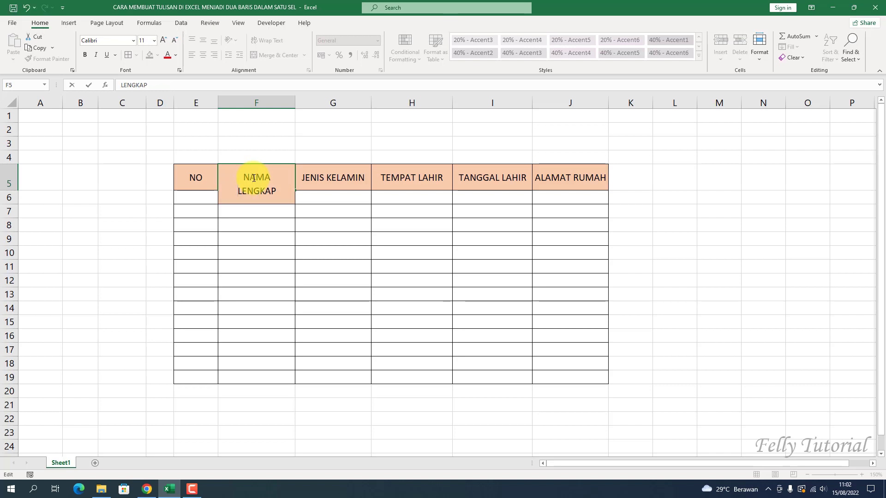
pyautogui.press('Return')
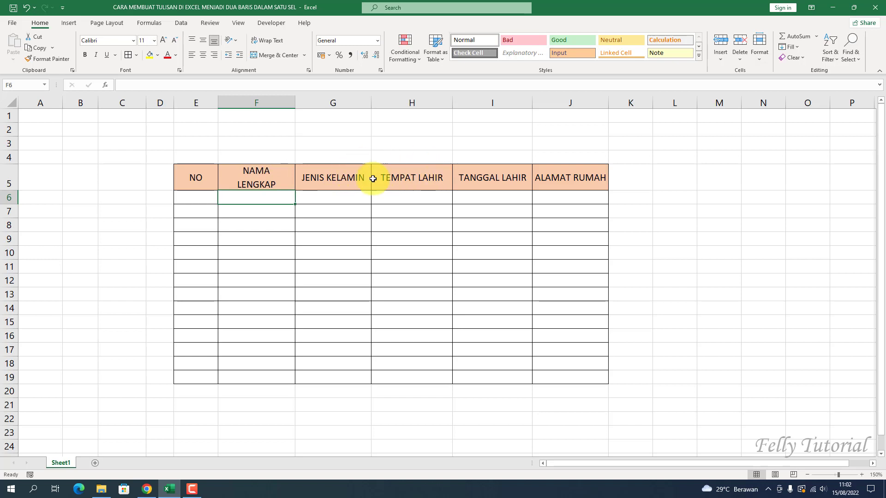
pyautogui.click(353, 177)
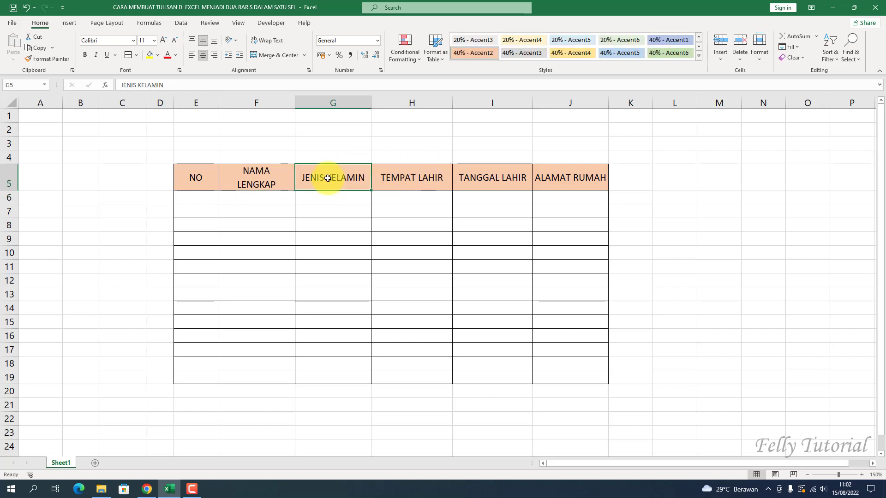
pyautogui.doubleClick(325, 179)
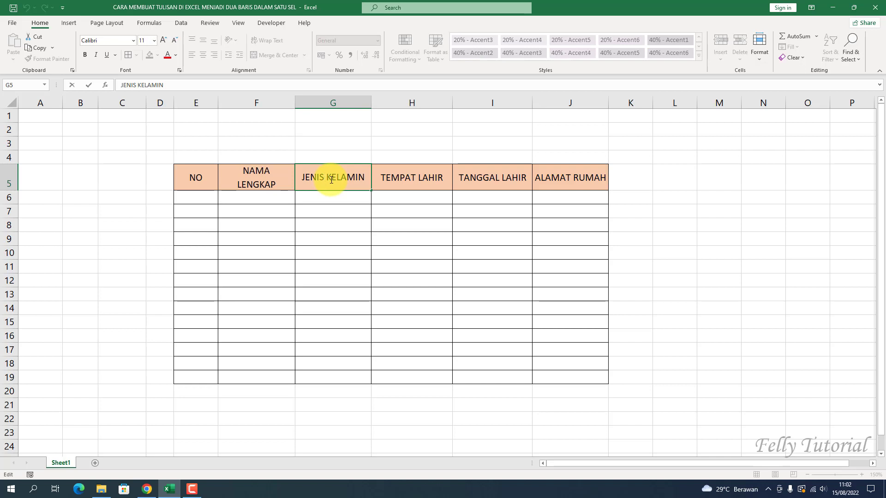
pyautogui.hotkey('alt', 'Return')
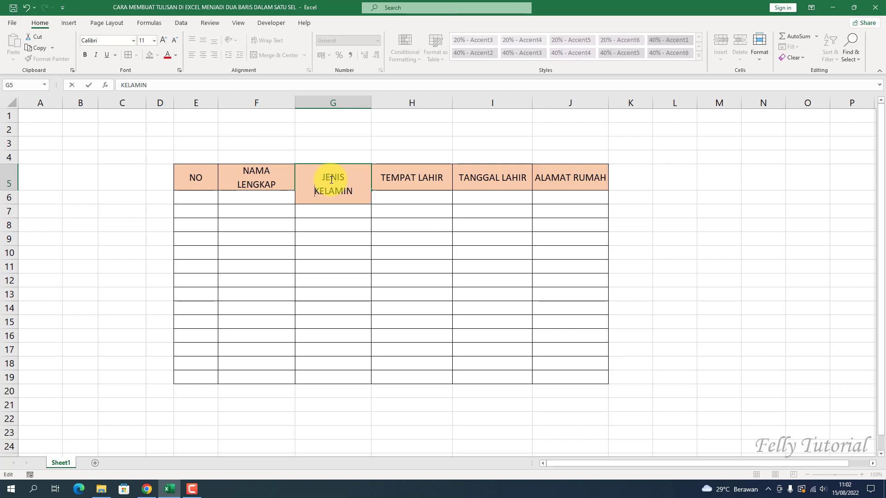
pyautogui.press('Return')
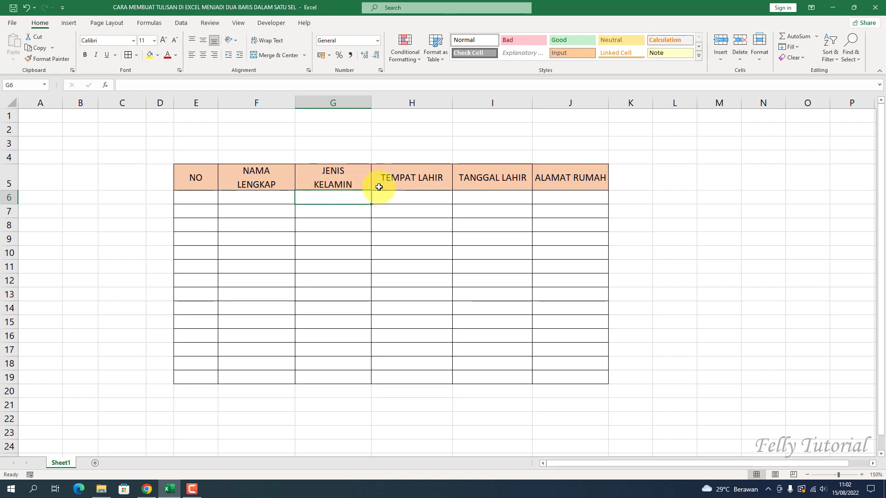
# Break TEMPAT LAHIR (H5), TANGGAL LAHIR (I5) and ALAMAT RUMAH (J5) onto two lines
pyautogui.doubleClick(412, 179)
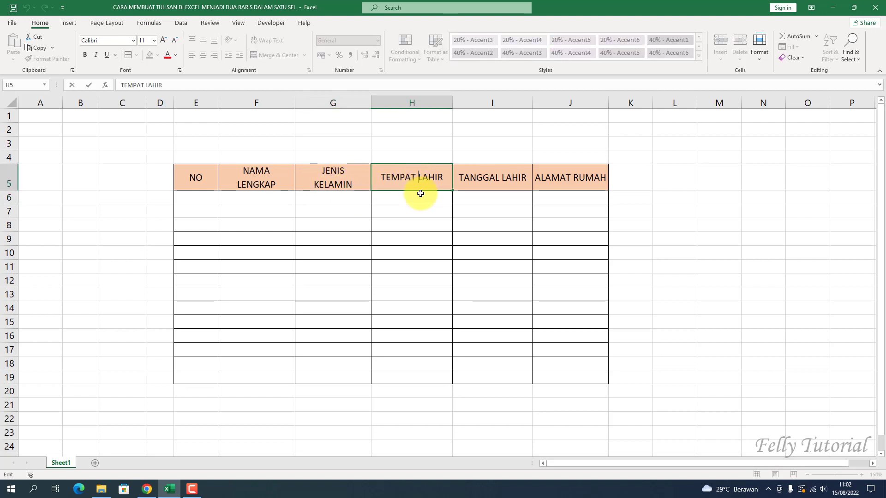
pyautogui.hotkey('alt', 'Return')
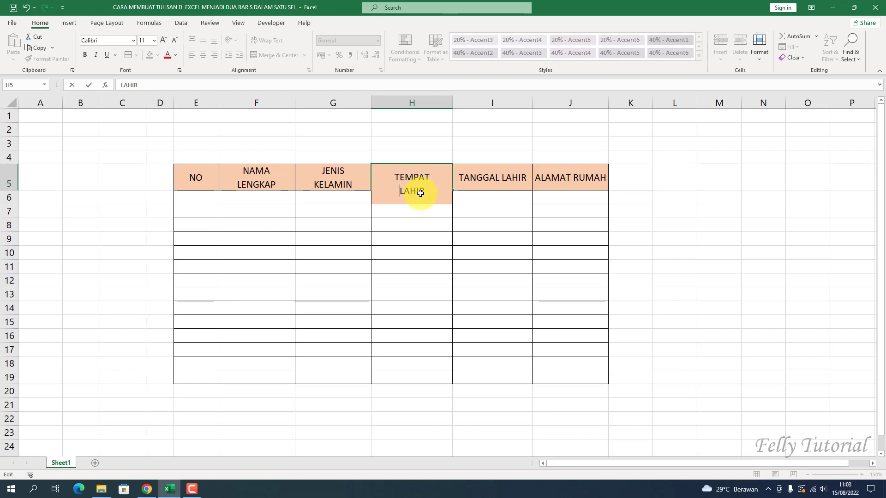
pyautogui.press('Return')
pyautogui.click(506, 171)
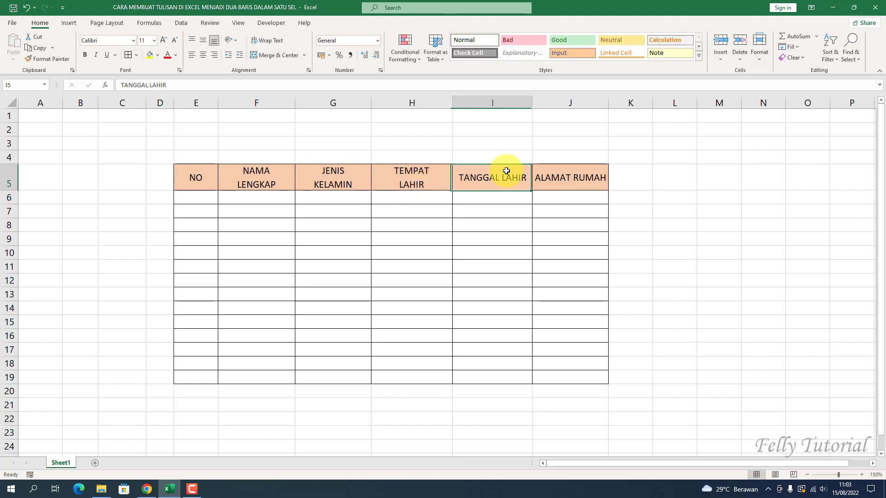
pyautogui.doubleClick(503, 185)
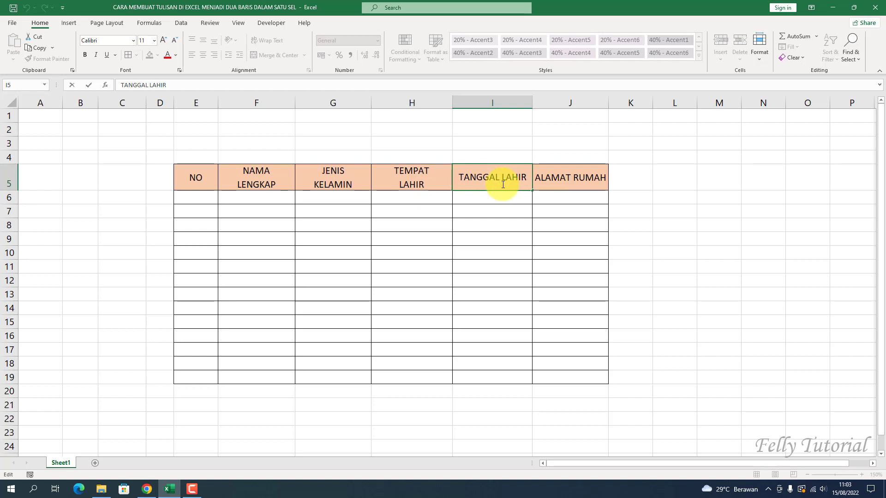
pyautogui.hotkey('alt', 'Return')
pyautogui.press('Return')
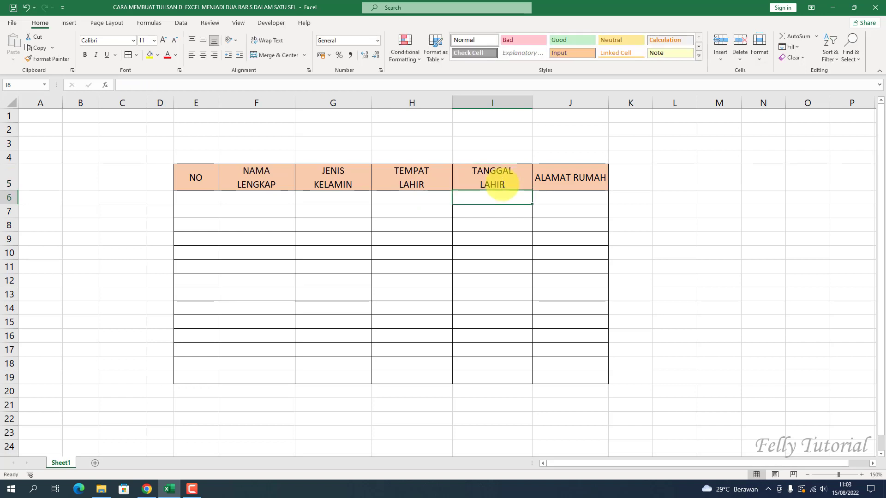
pyautogui.click(570, 178)
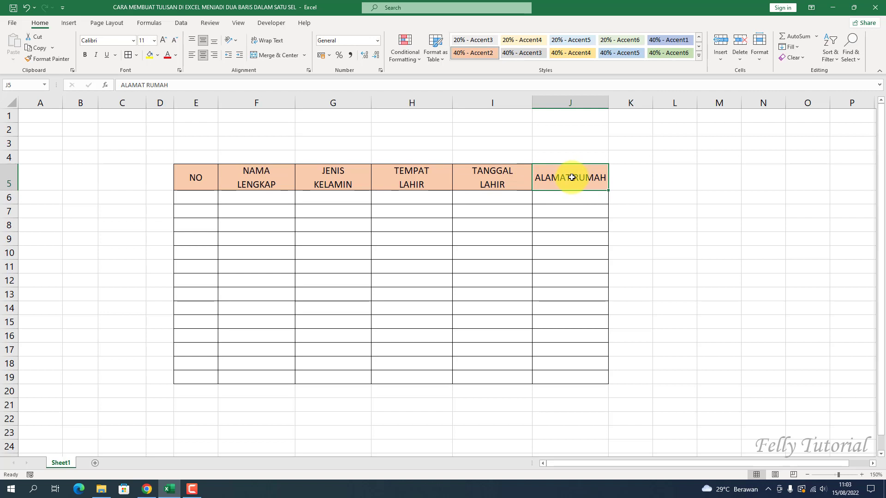
pyautogui.doubleClick(571, 177)
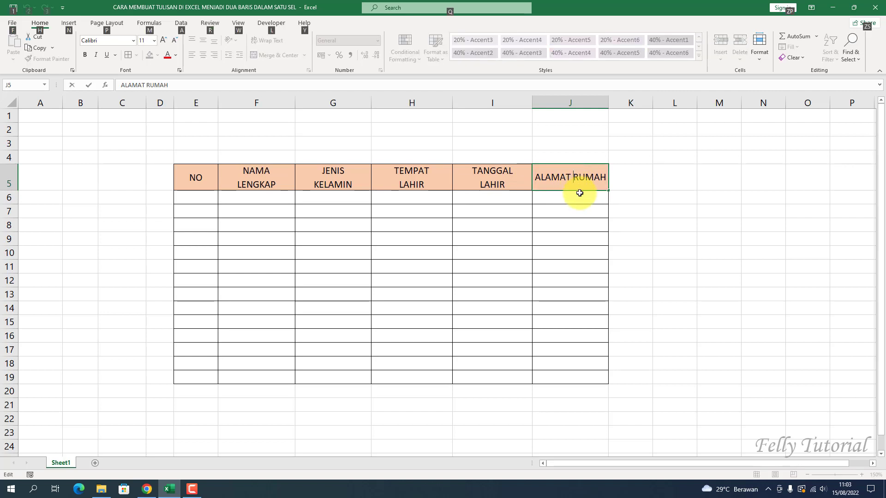
pyautogui.hotkey('alt', 'Return')
pyautogui.press('Return')
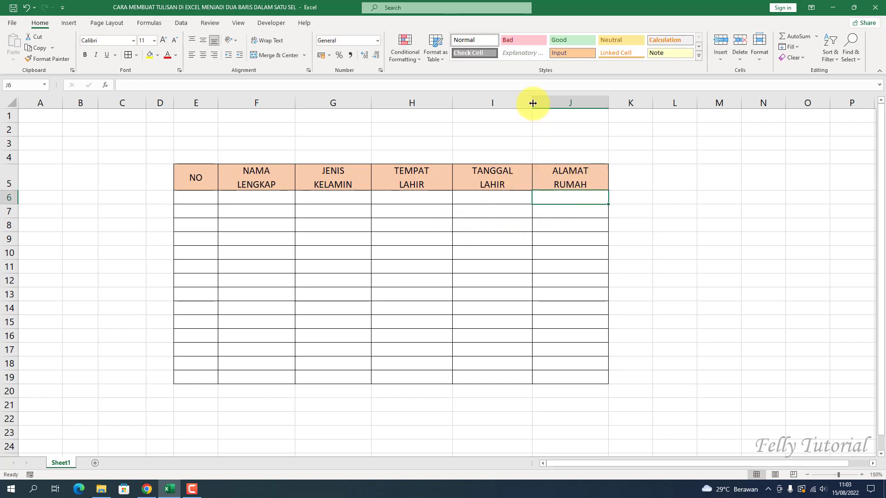
# Widen column I (TANGGAL LAHIR) and column J (ALAMAT RUMAH) to about 18,57
pyautogui.moveTo(533, 102); pyautogui.dragTo(553, 102)
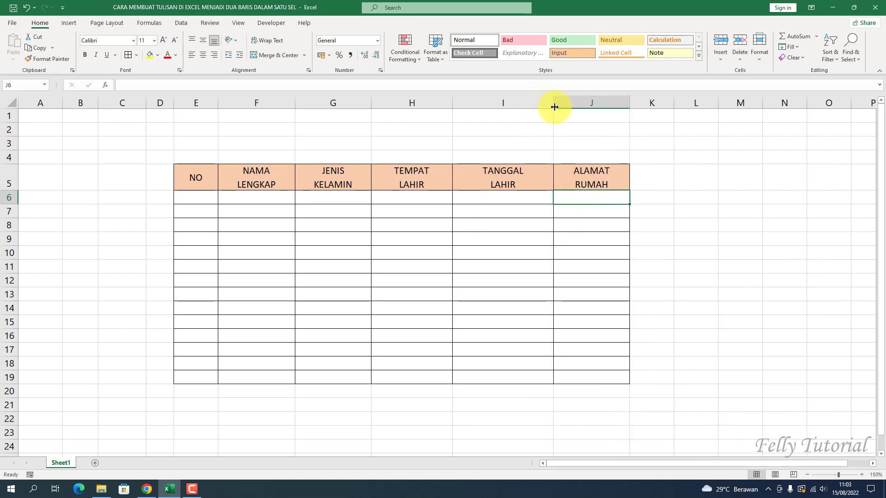
pyautogui.moveTo(631, 103); pyautogui.dragTo(648, 103)
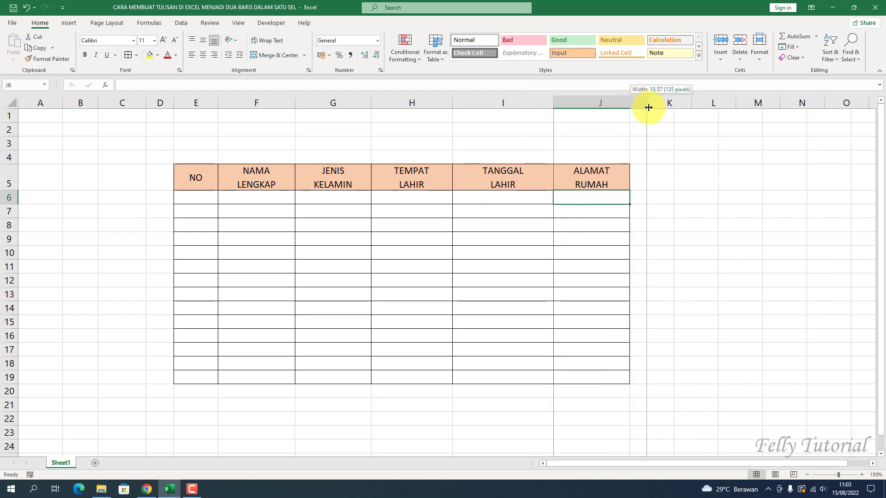